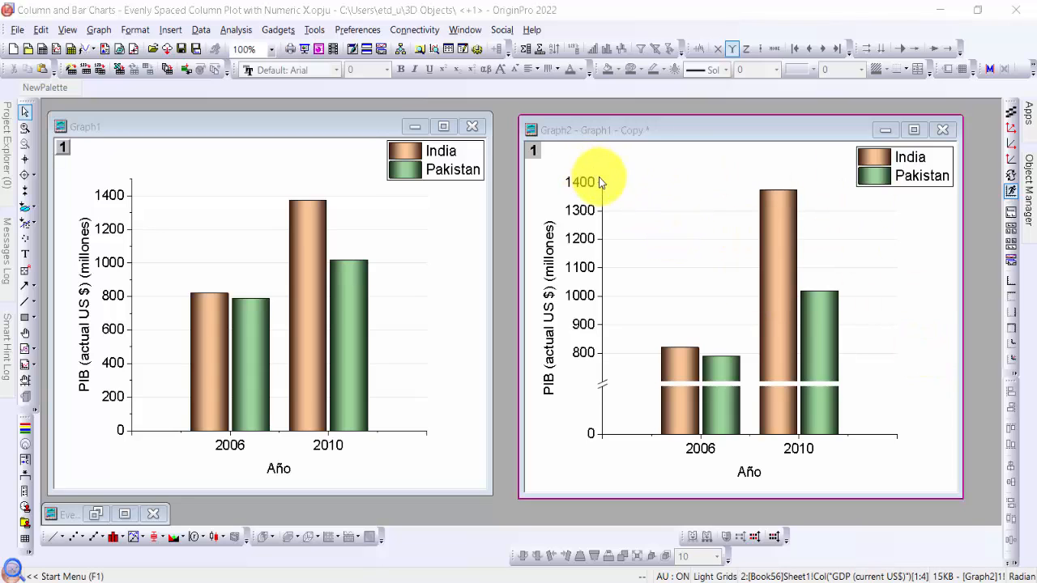
- Minimize the Graph2 copy and the Notes window, and maximize Graph1
click(884, 132)
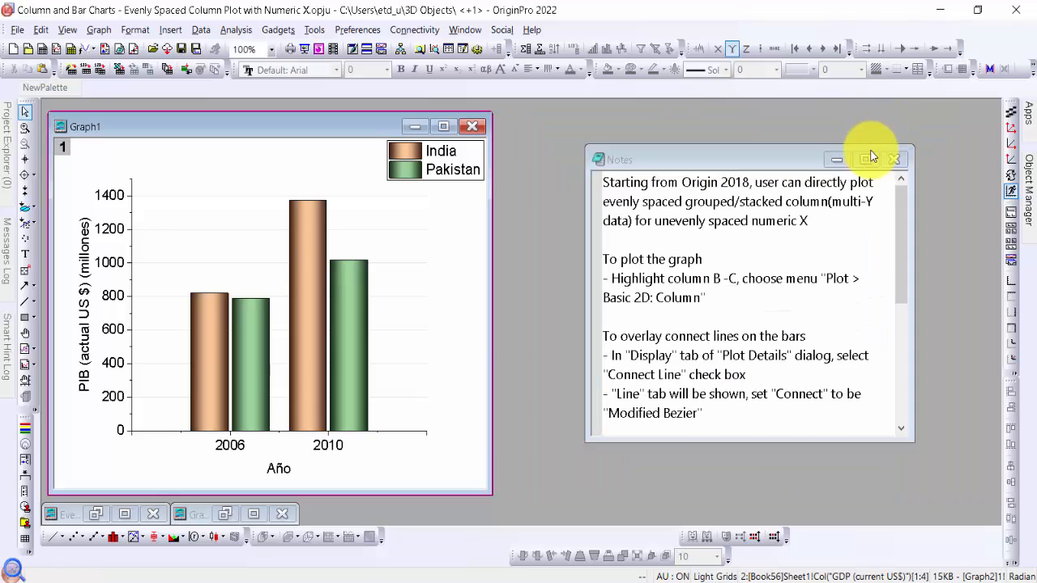
click(845, 160)
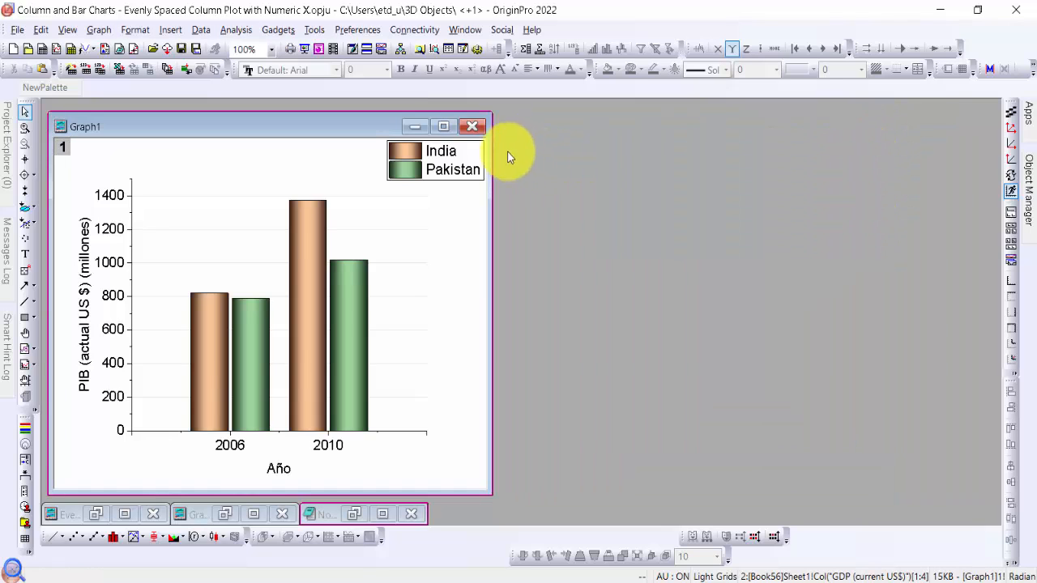
click(450, 130)
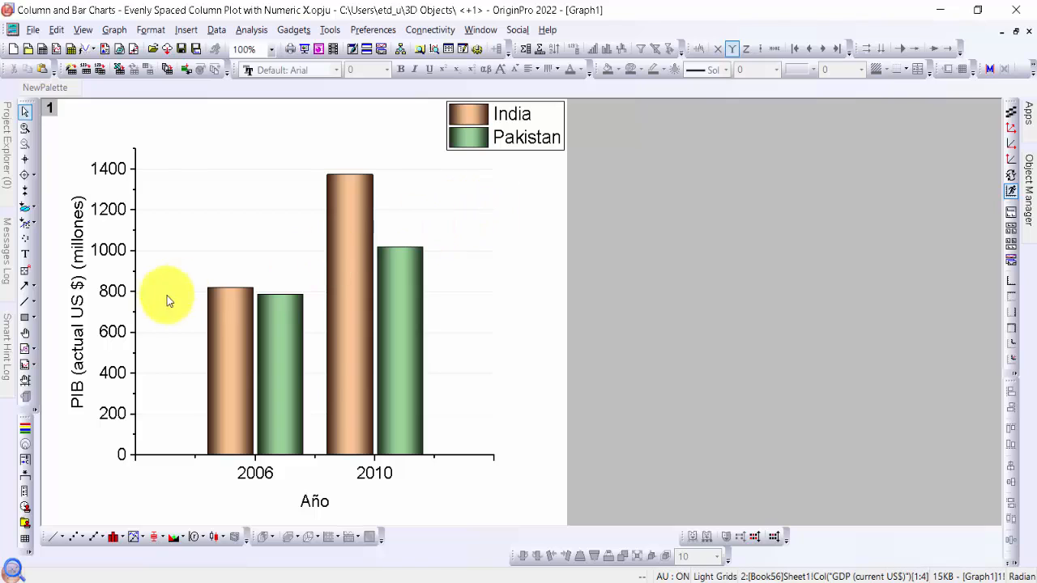
click(112, 295)
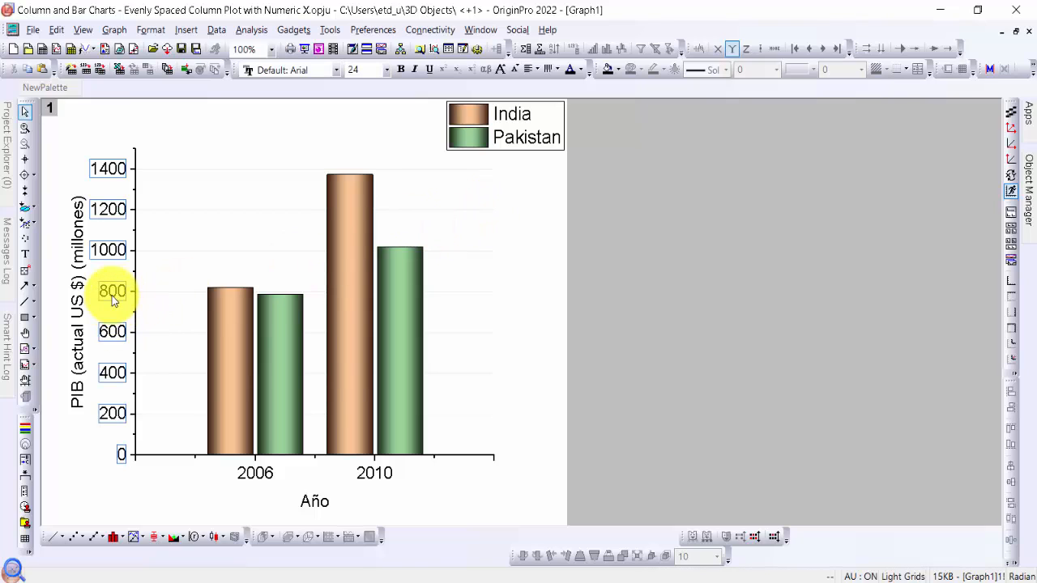
click(268, 231)
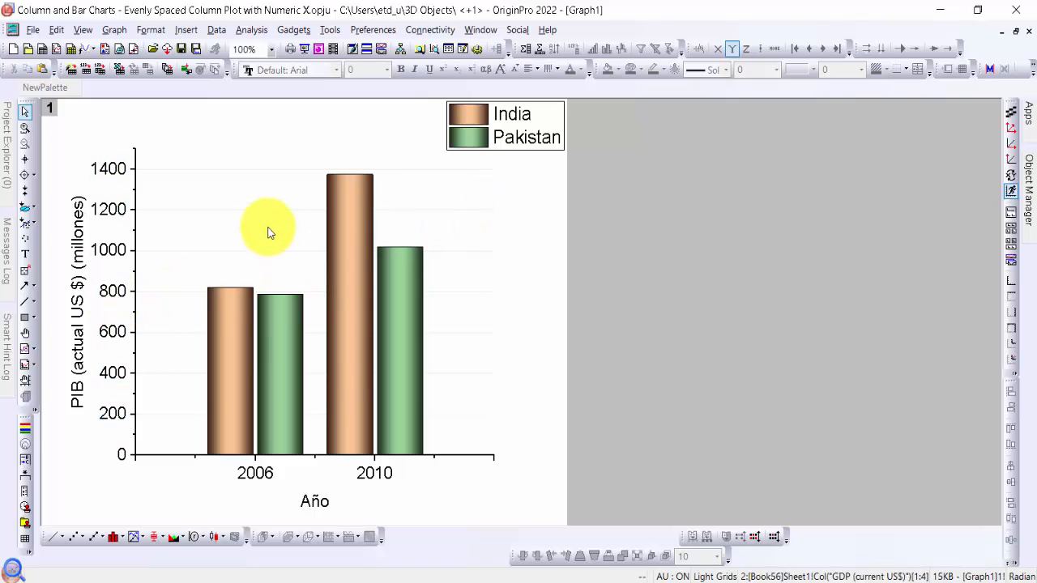
right_click(270, 234)
click(261, 232)
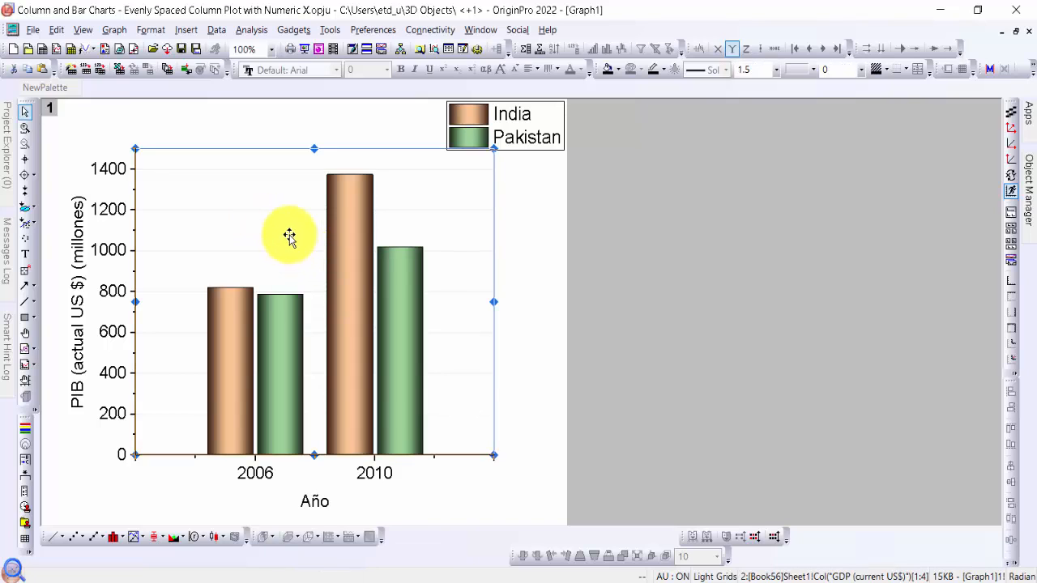
right_click(285, 233)
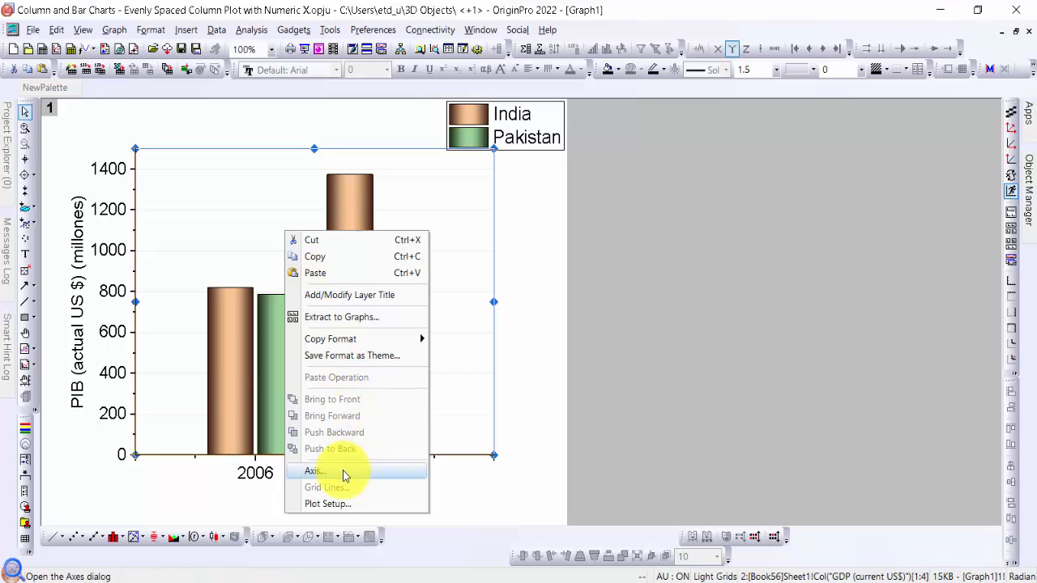
click(651, 362)
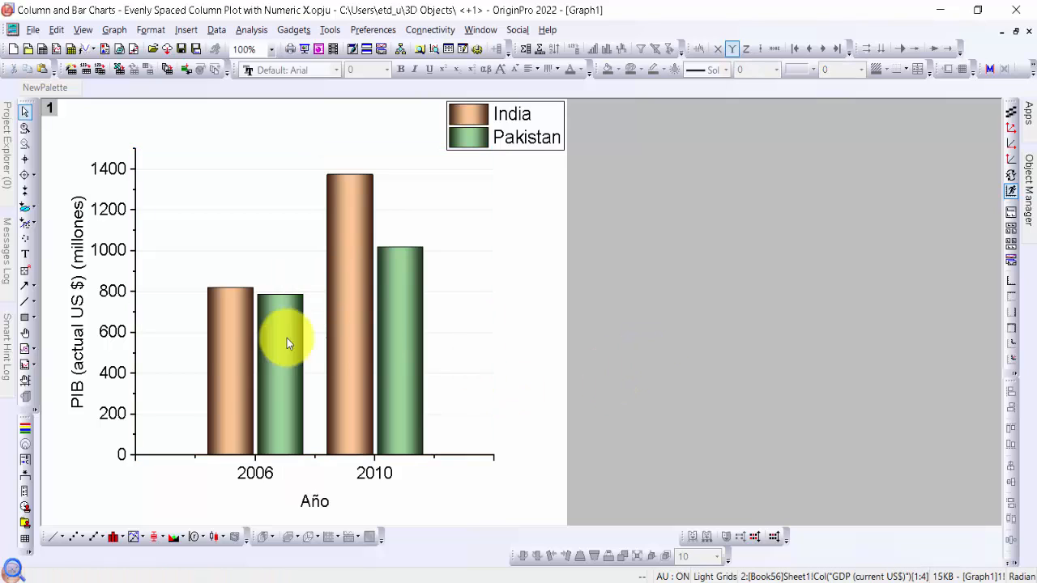
- Open the Y axis settings of Graph1 and show the break options for the vertical axis
click(116, 253)
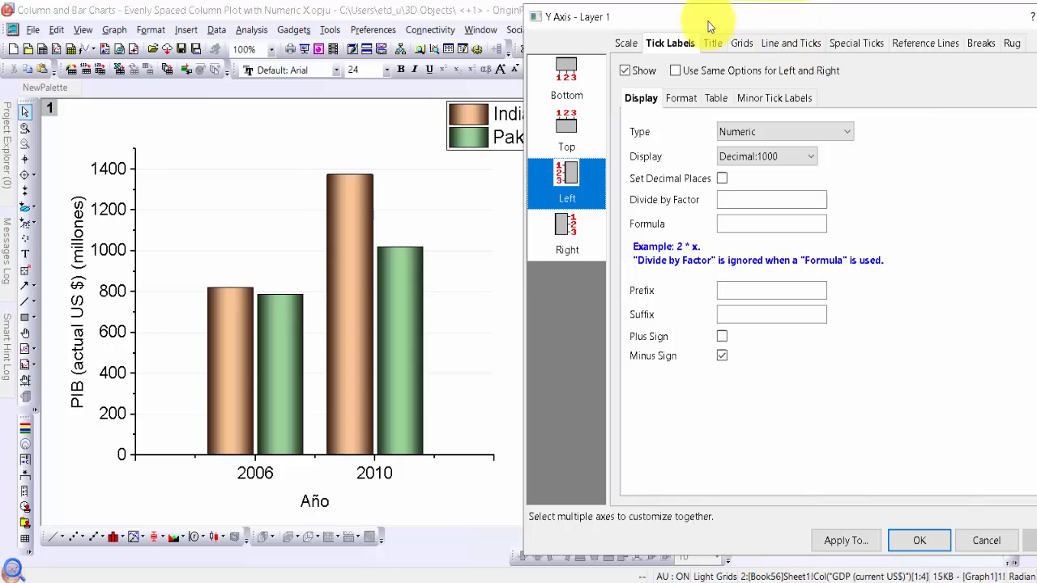
drag(708, 21, 487, 35)
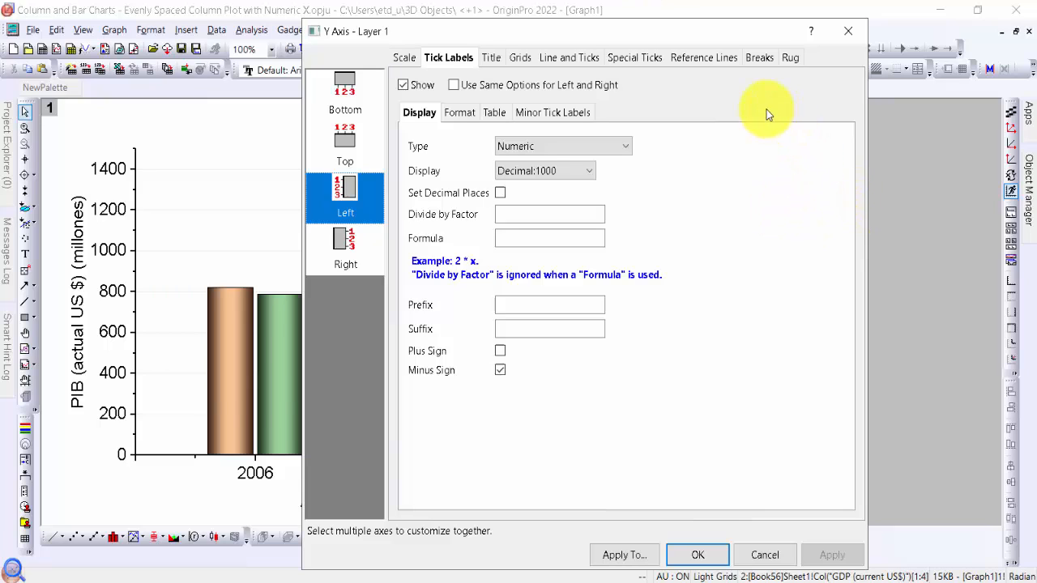
click(757, 59)
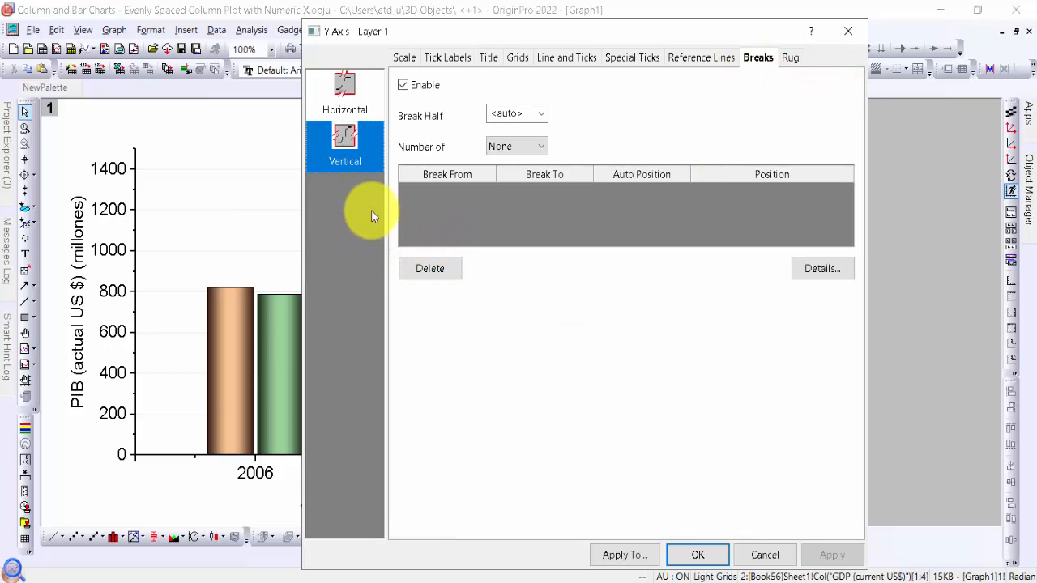
click(344, 89)
click(347, 155)
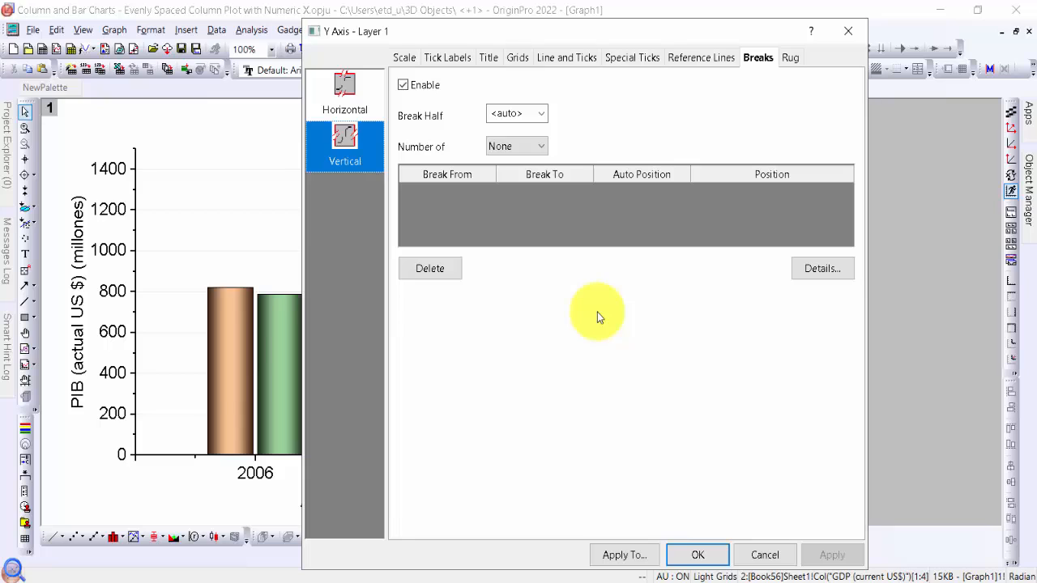
click(348, 150)
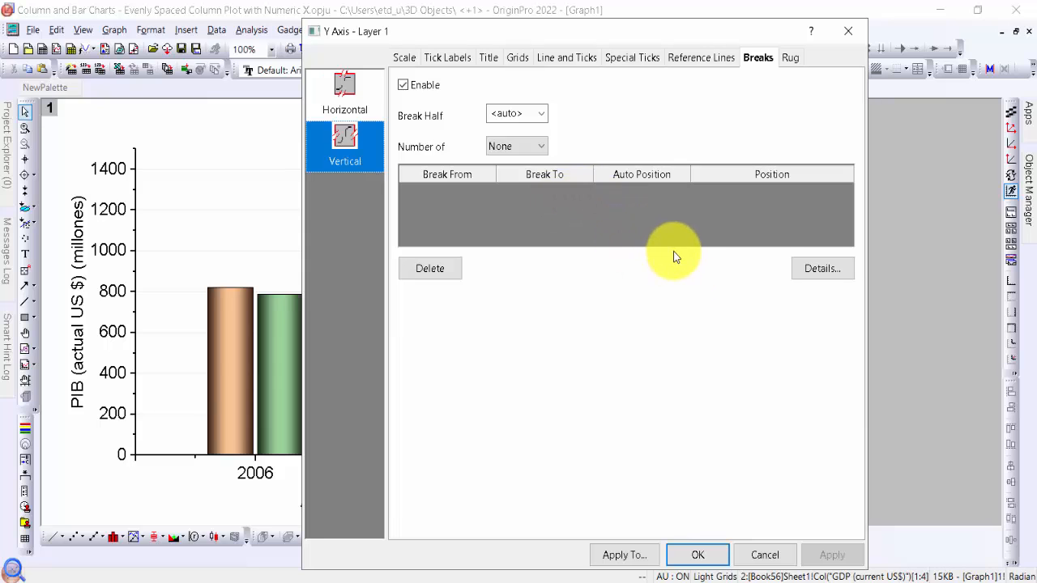
- Add a break on the vertical axis from 200 to 700 through the break details and apply it
click(827, 277)
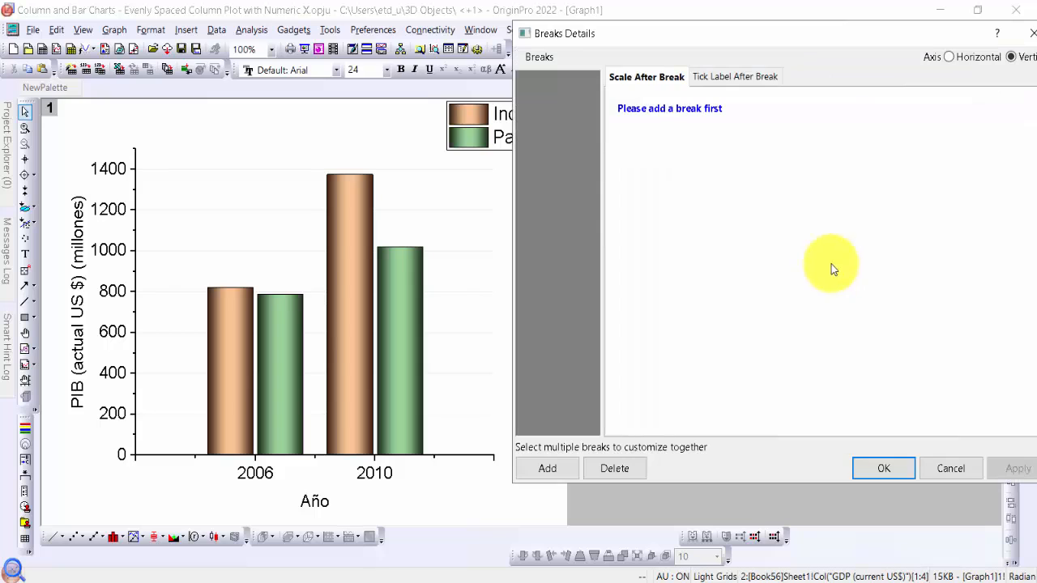
drag(876, 41, 745, 59)
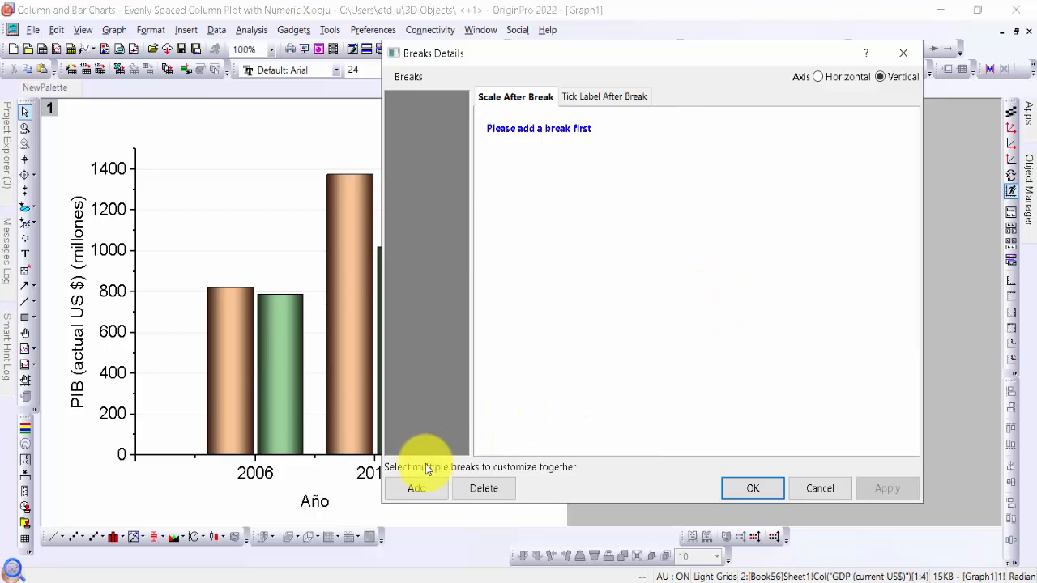
click(416, 488)
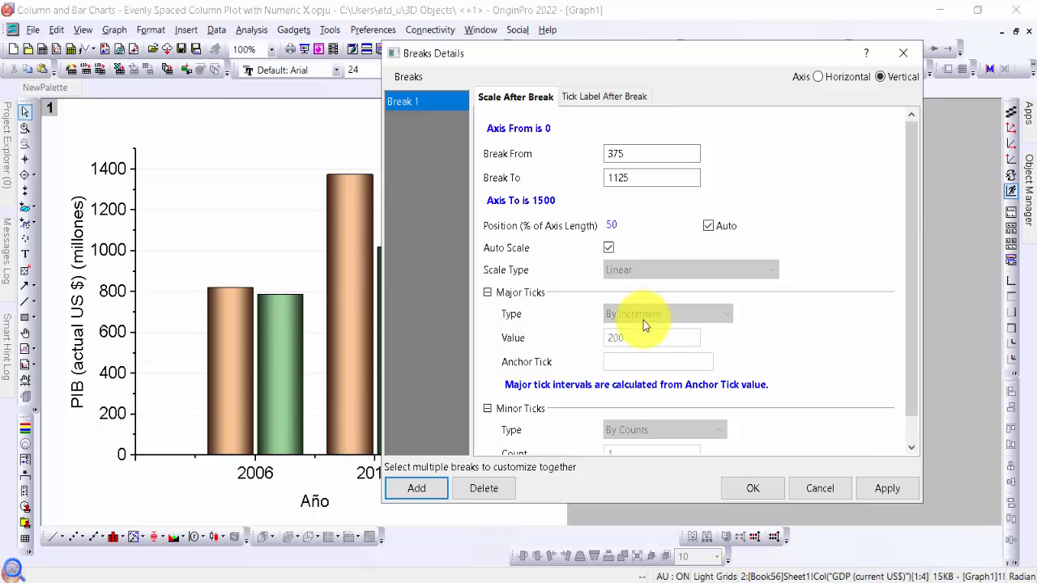
double_click(658, 153)
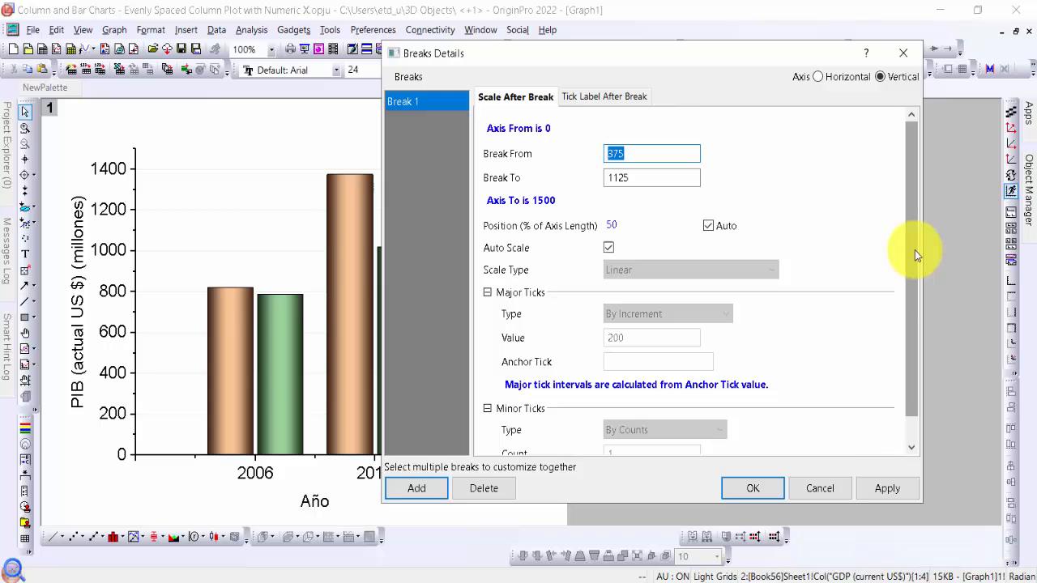
text(200)
double_click(614, 178)
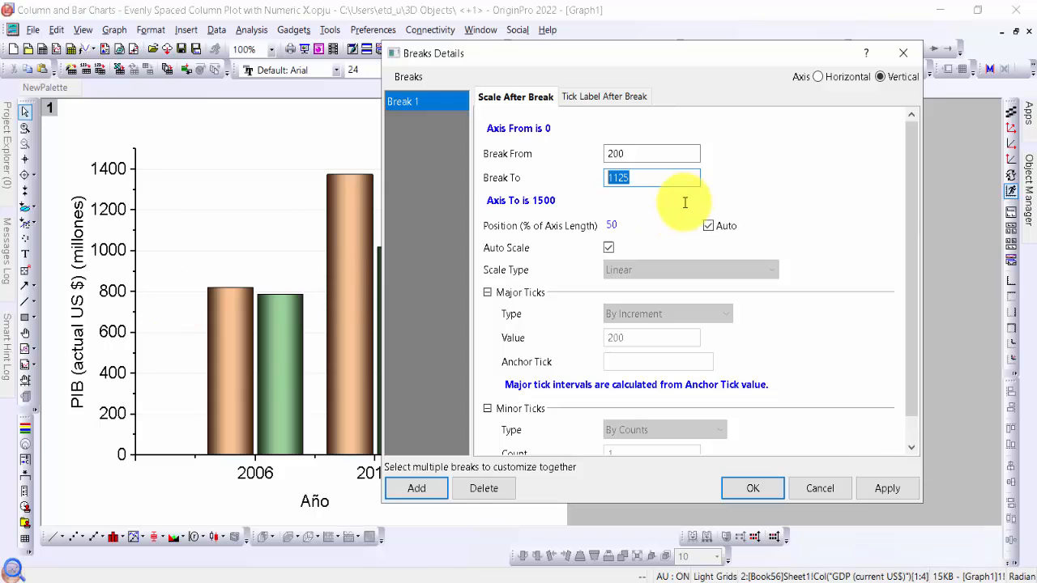
text(700)
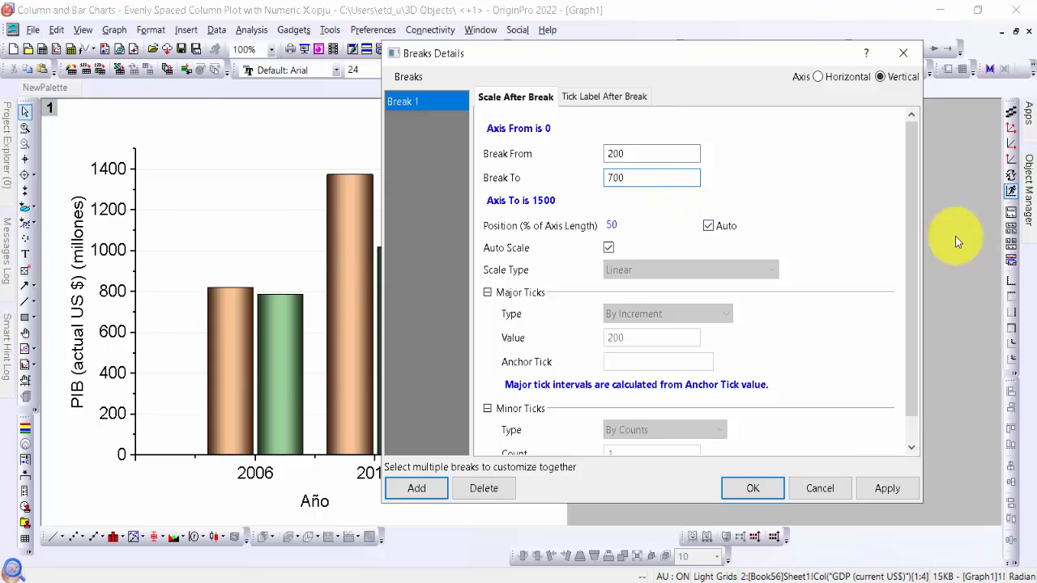
click(819, 187)
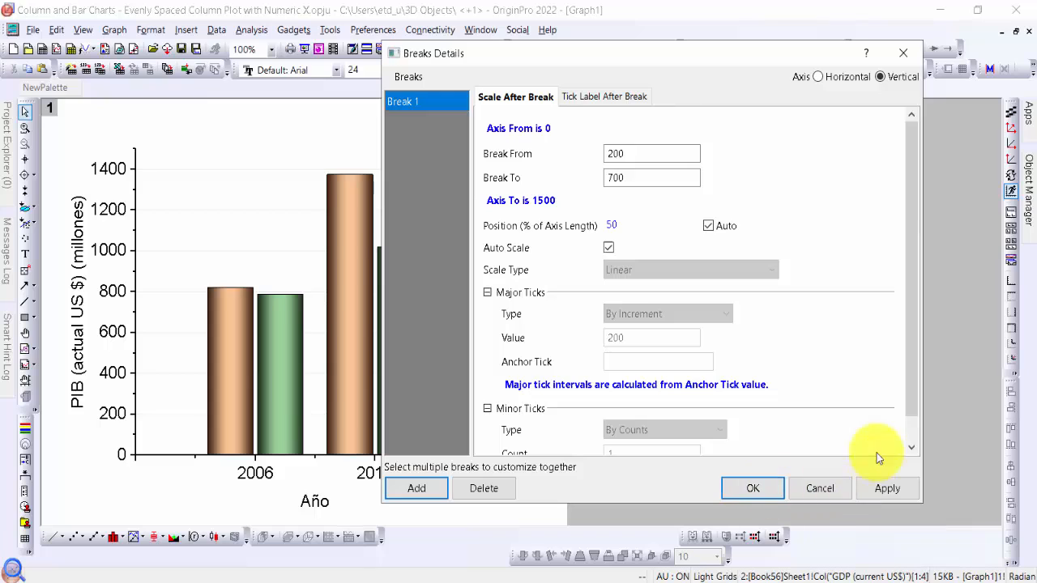
click(887, 492)
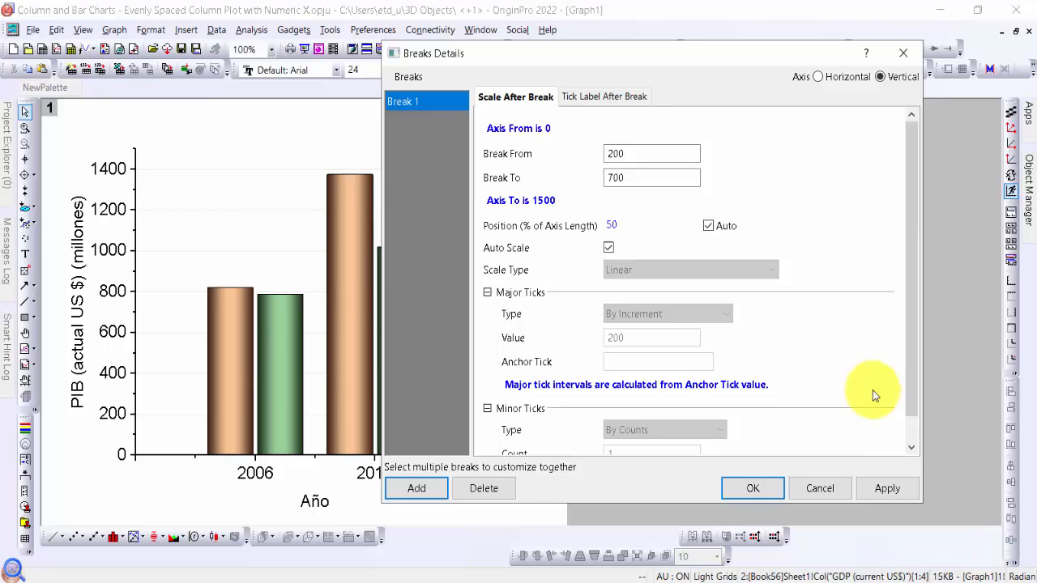
click(888, 490)
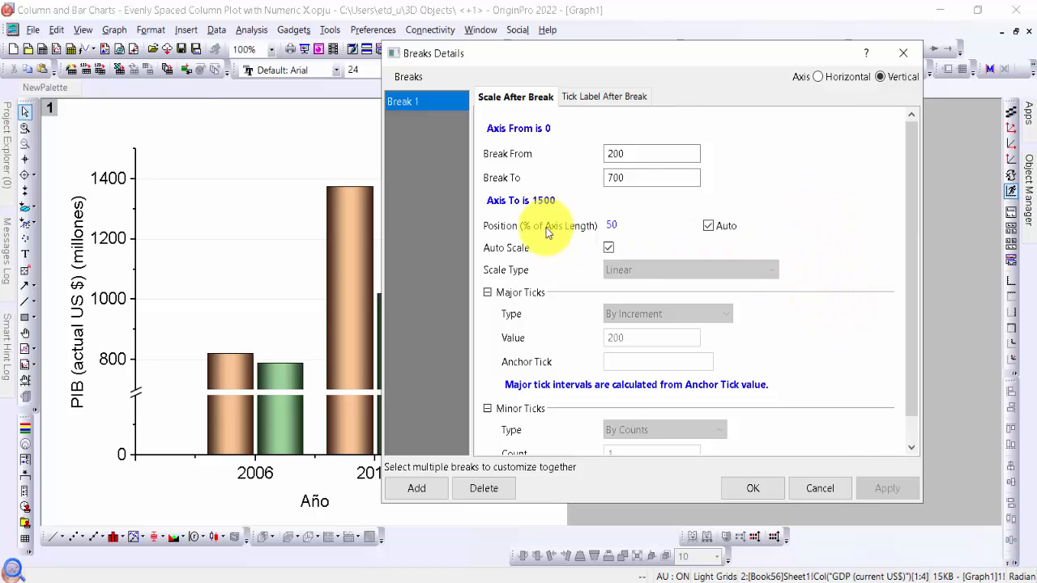
- Turn off automatic positioning of the break, set its position to 20% of the axis length and apply
click(709, 228)
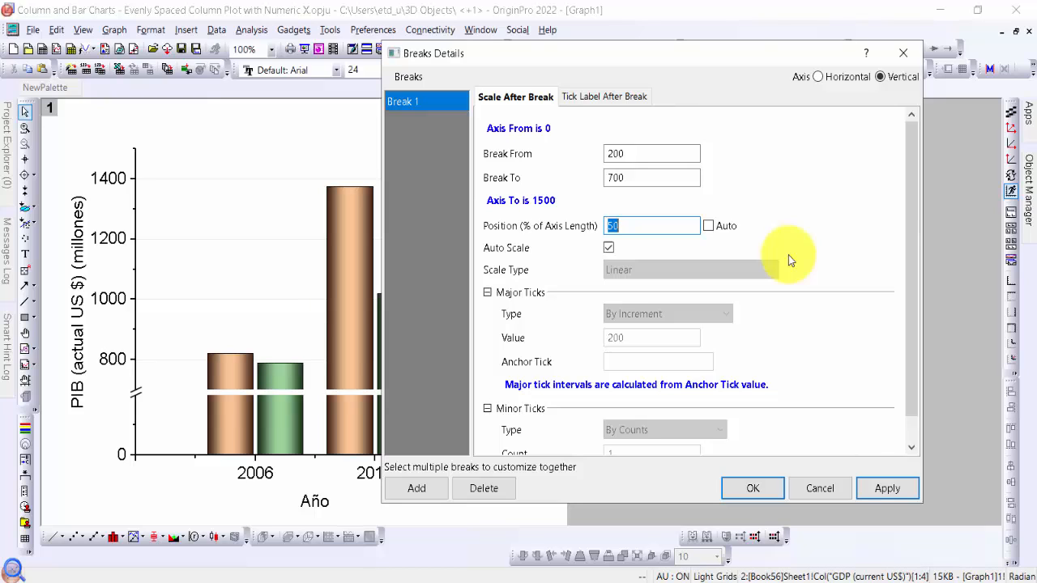
text(2)
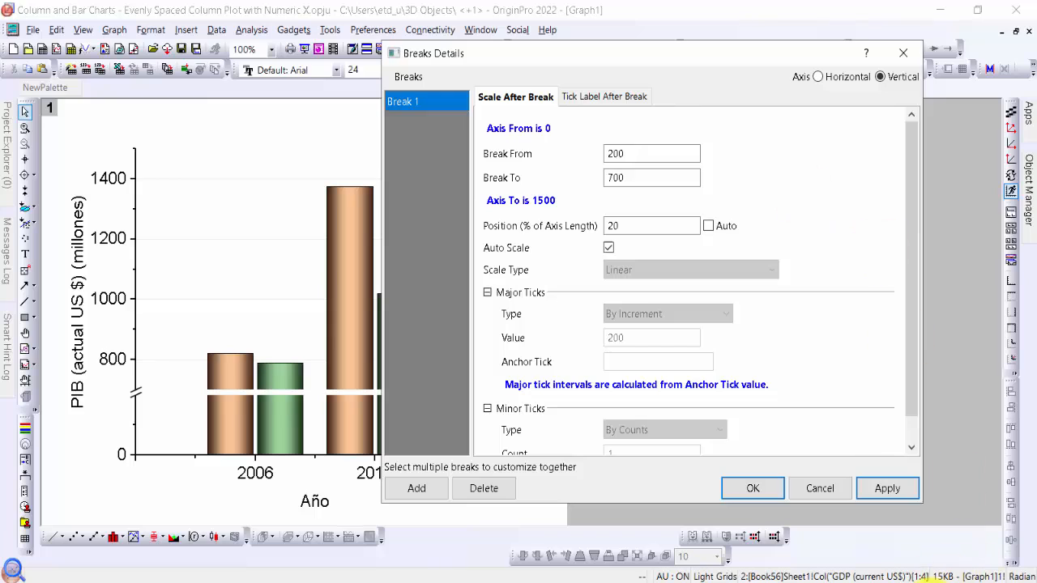
click(887, 489)
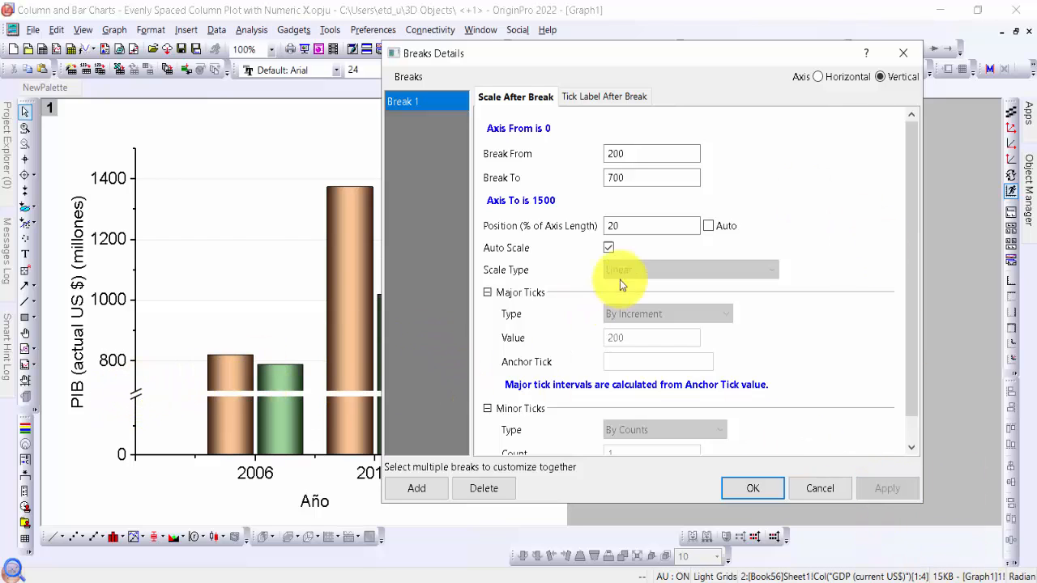
- Try the break position at 60% of the axis length, then return it to 20%, applying each value
double_click(628, 226)
text(60)
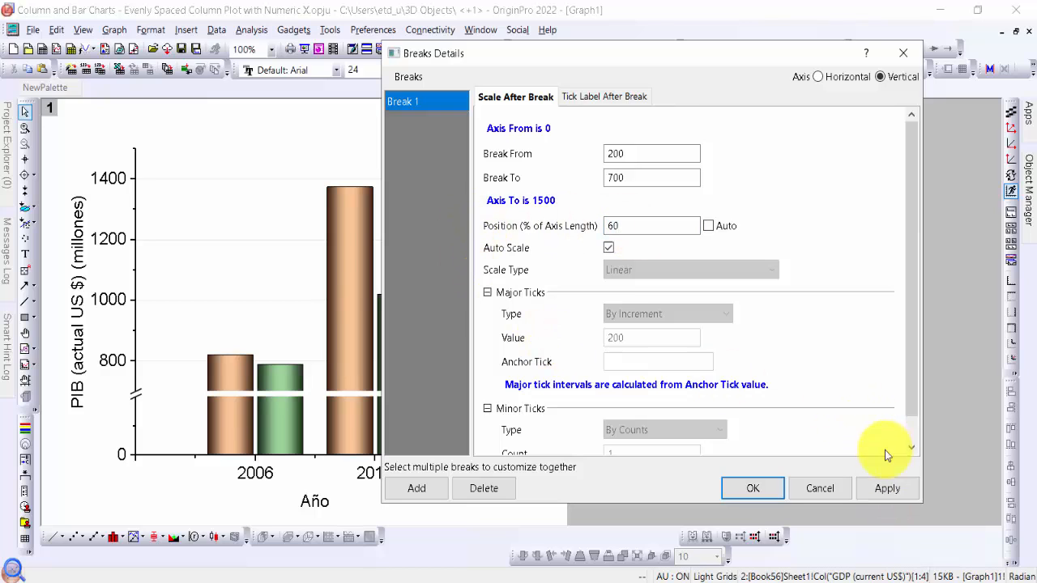
click(887, 487)
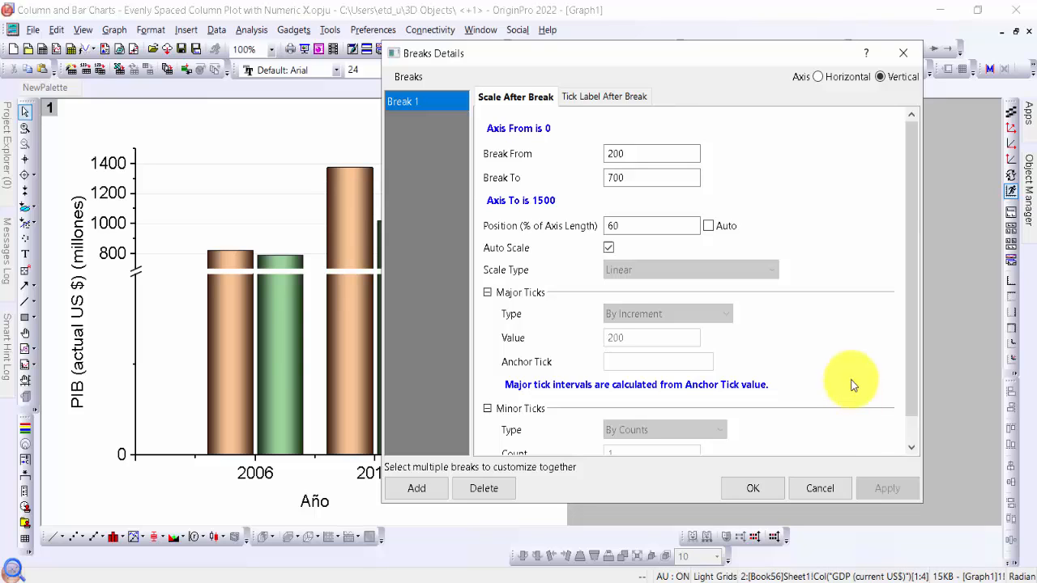
double_click(624, 225)
text(2)
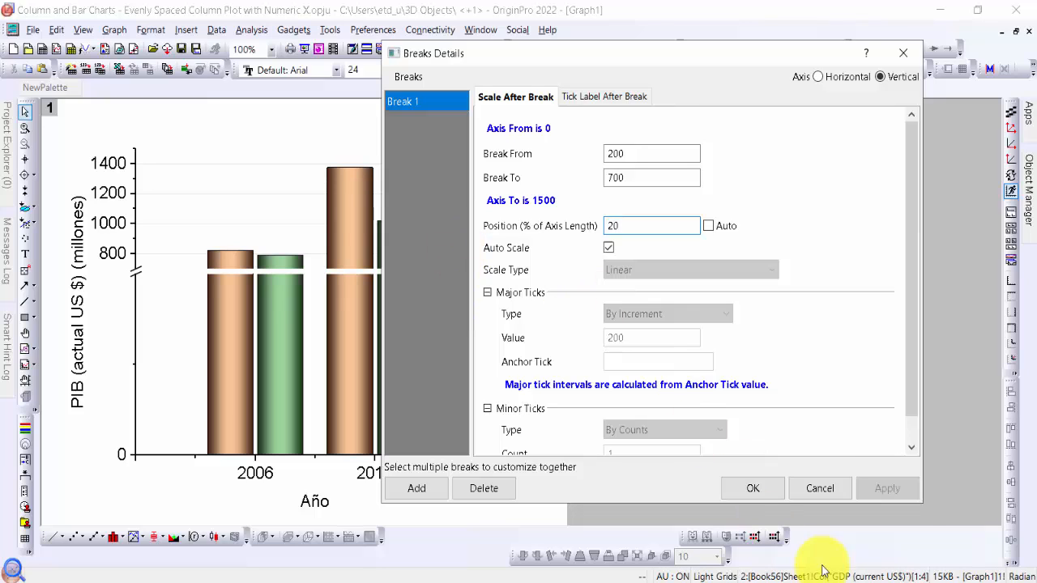
click(893, 484)
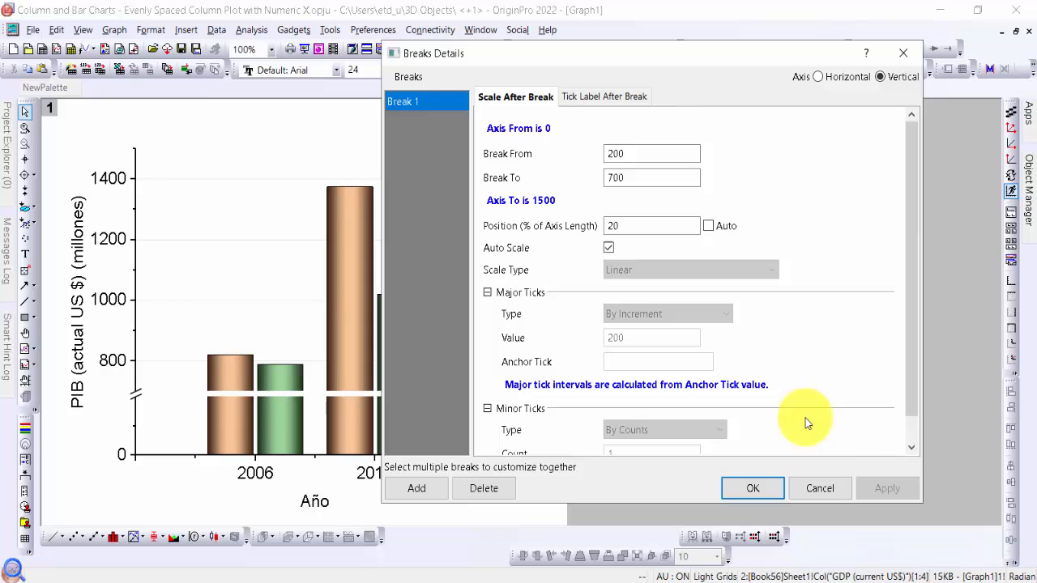
- Accept the break details and confirm the Y axis settings
scroll(805, 418, down, 1)
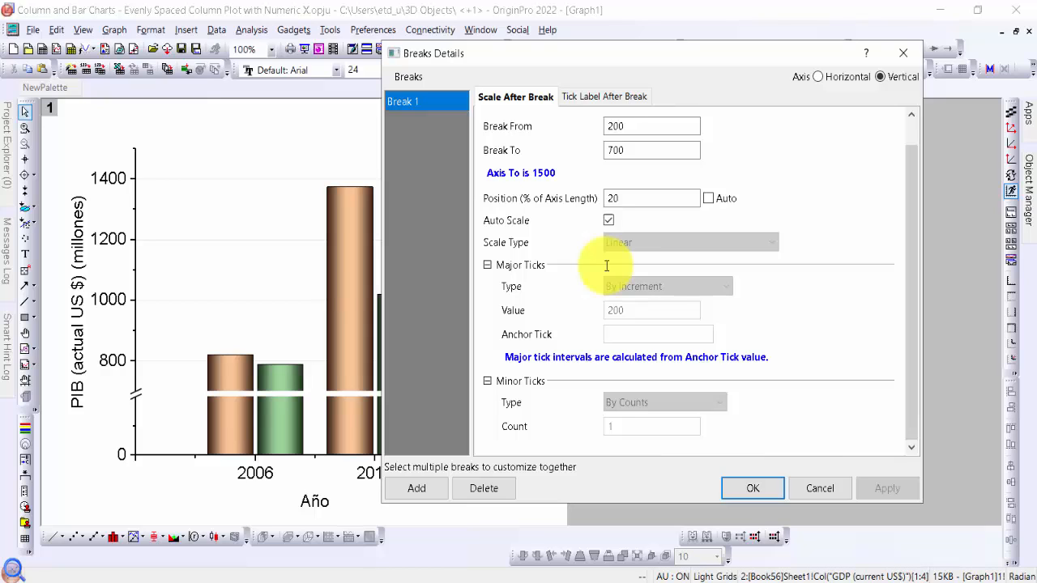
click(752, 489)
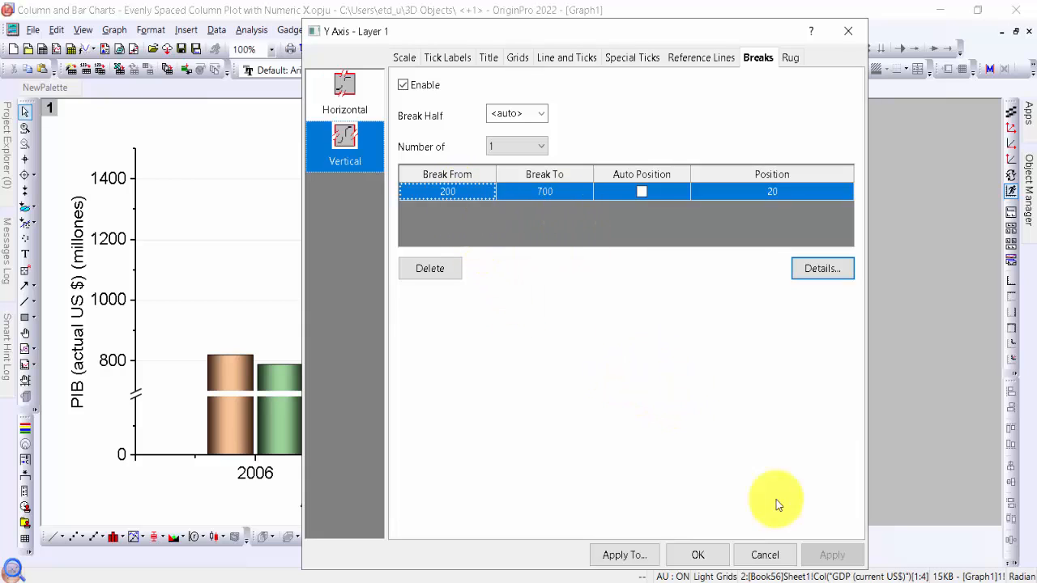
click(719, 556)
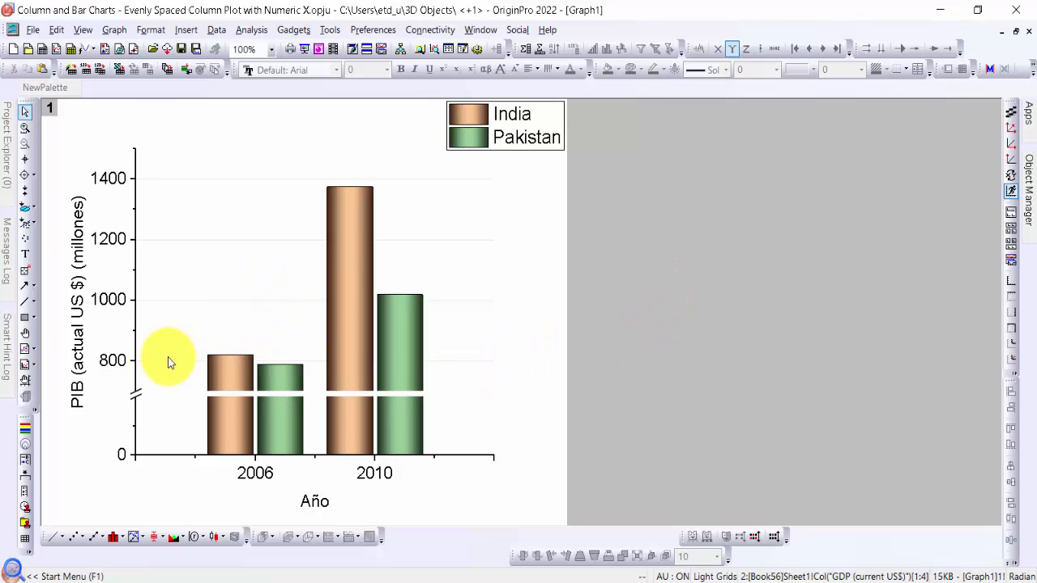
- Open the Y axis scale settings, set the vertical axis major tick increment to 100 and apply it
click(124, 367)
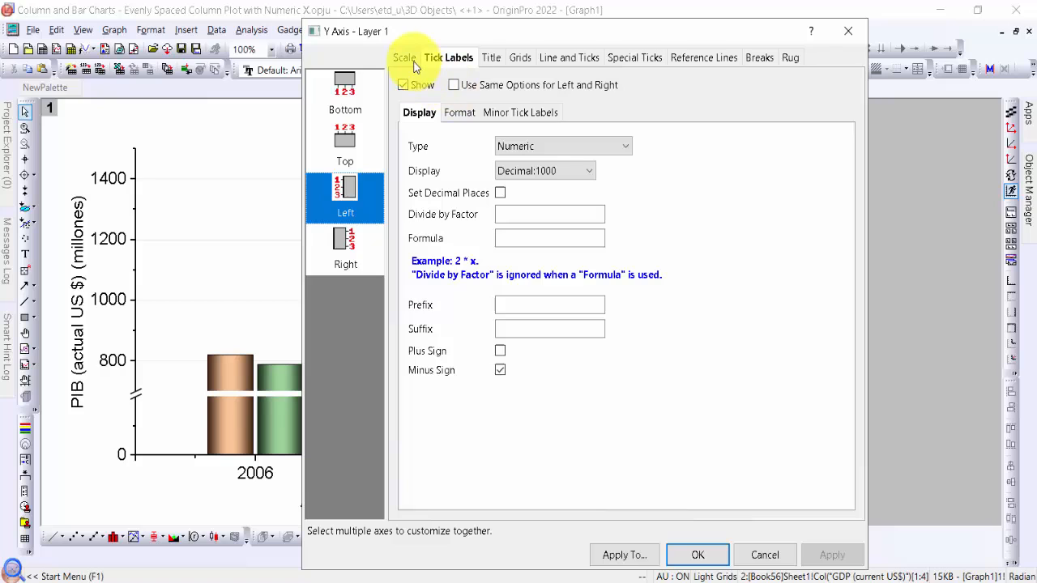
click(409, 59)
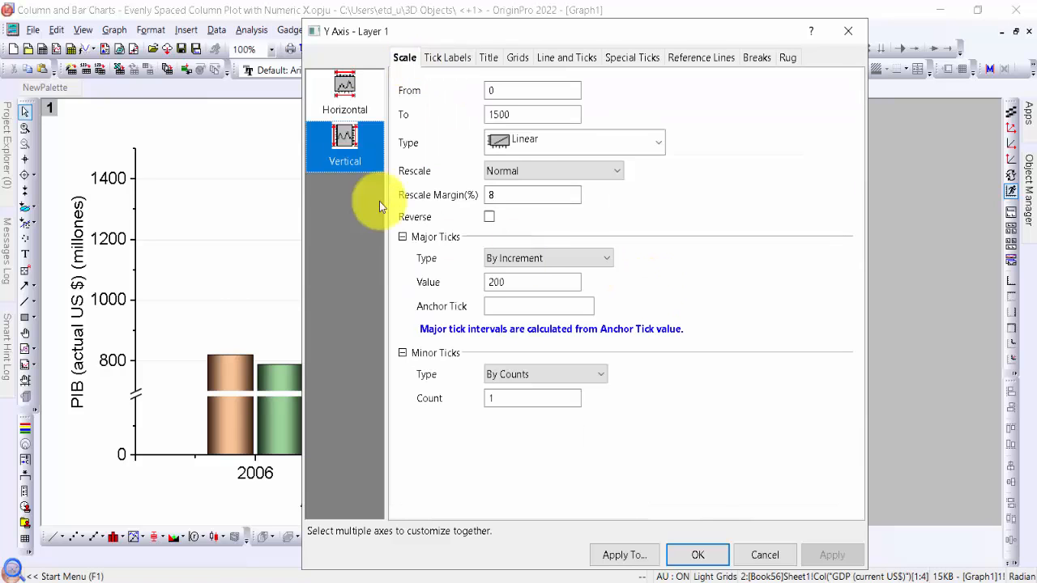
click(358, 137)
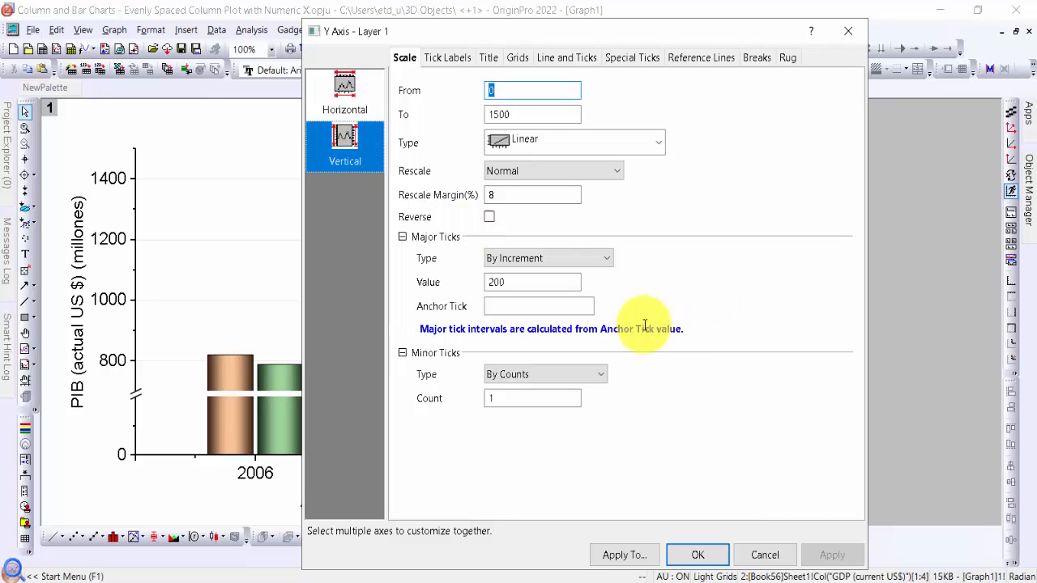
click(778, 289)
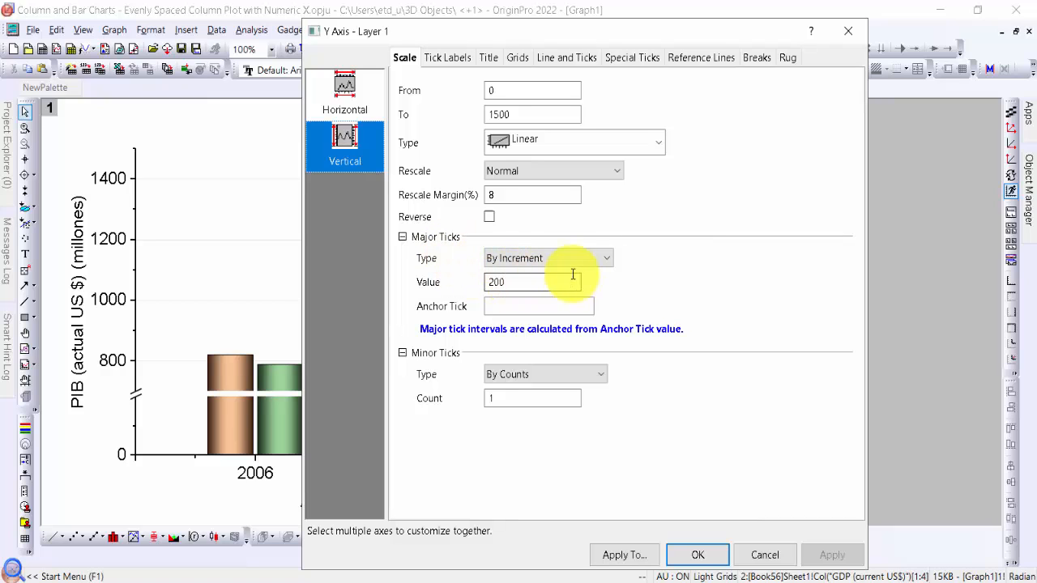
double_click(514, 282)
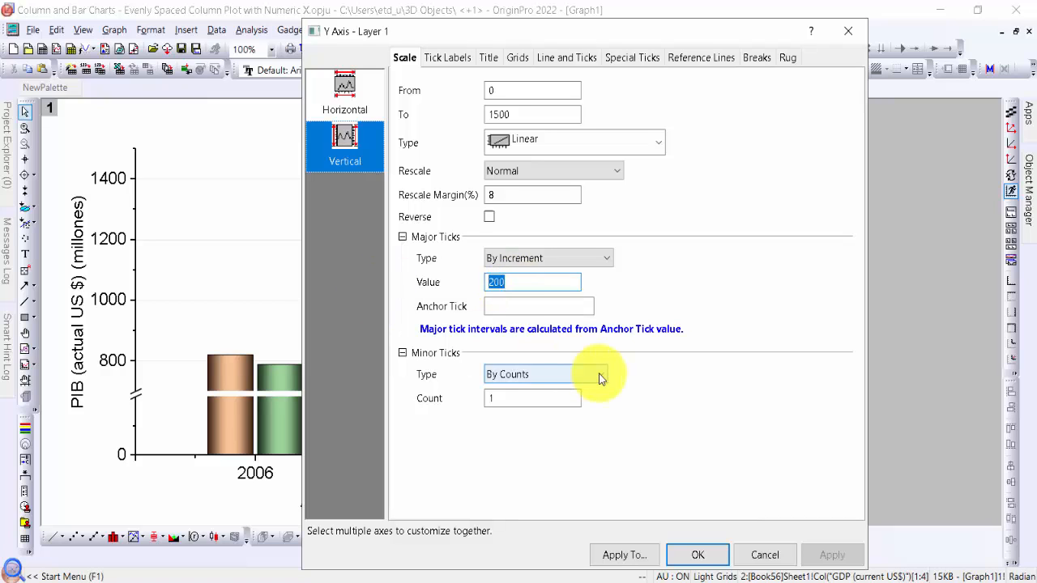
text(10)
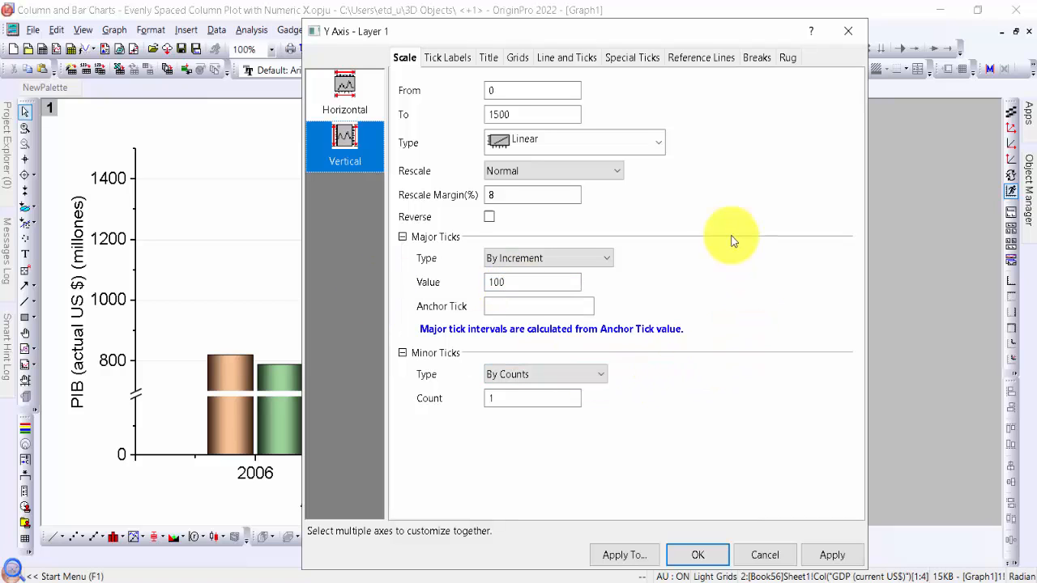
click(846, 555)
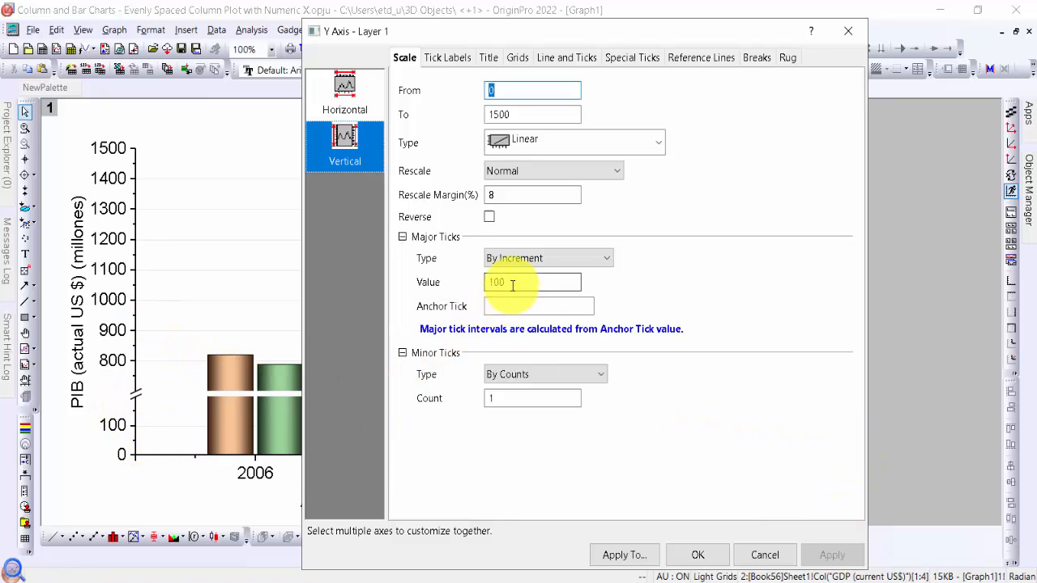
- Try major tick increments of 20 and then 50 on the vertical axis, applying each value
drag(509, 283, 475, 282)
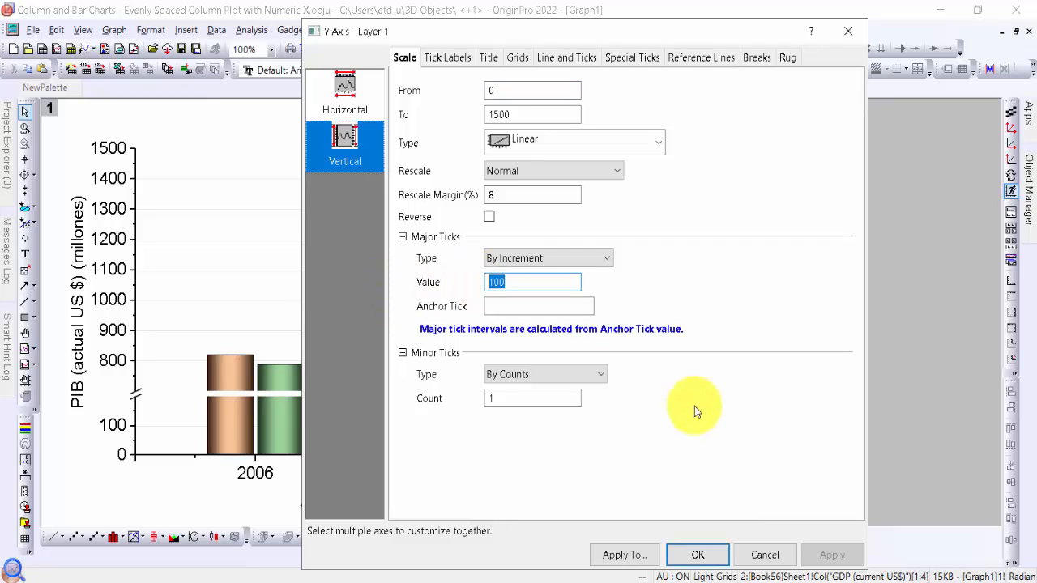
text(20)
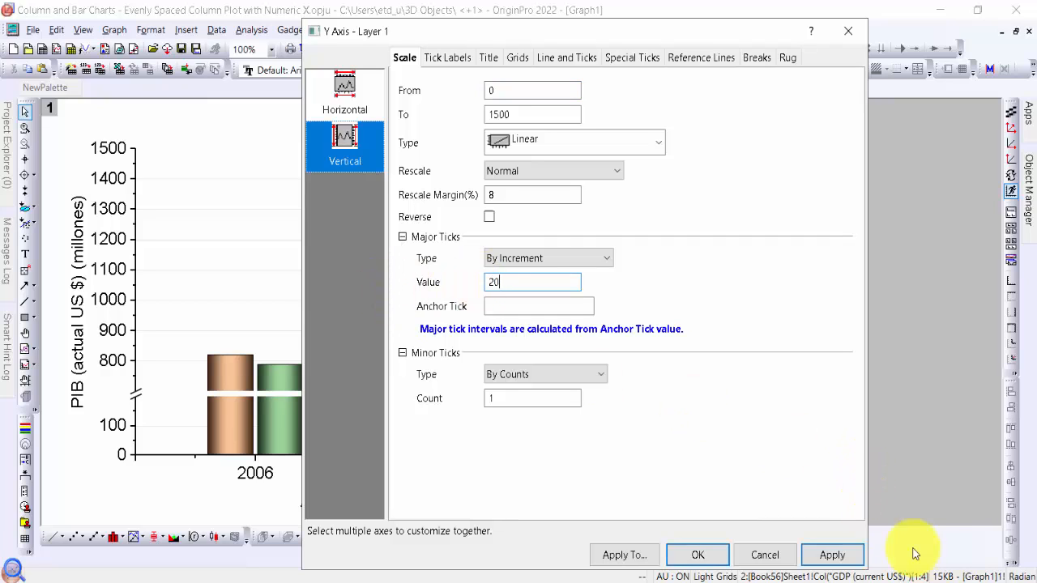
click(835, 557)
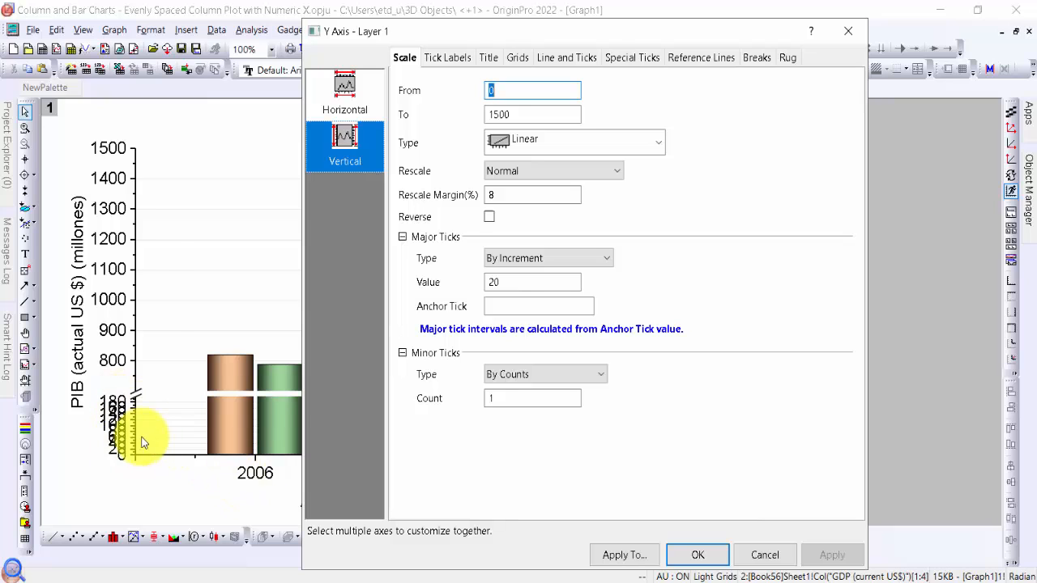
drag(510, 283, 397, 285)
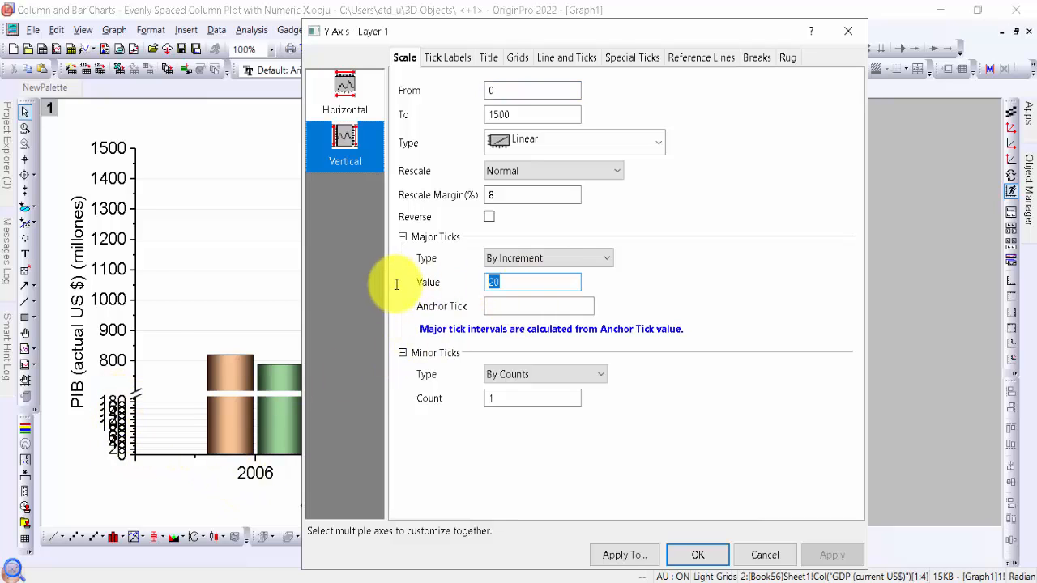
text(50)
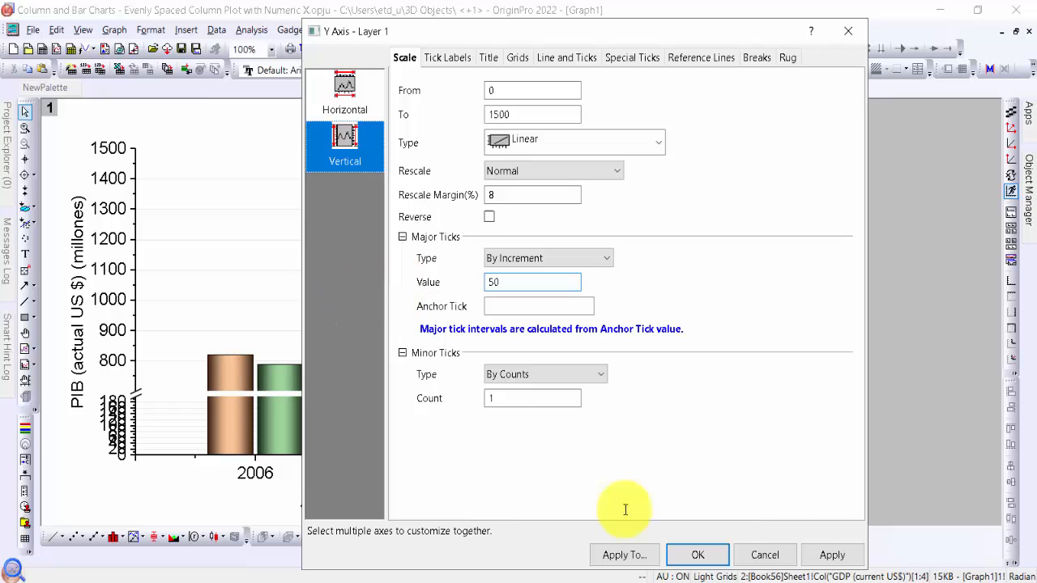
click(816, 547)
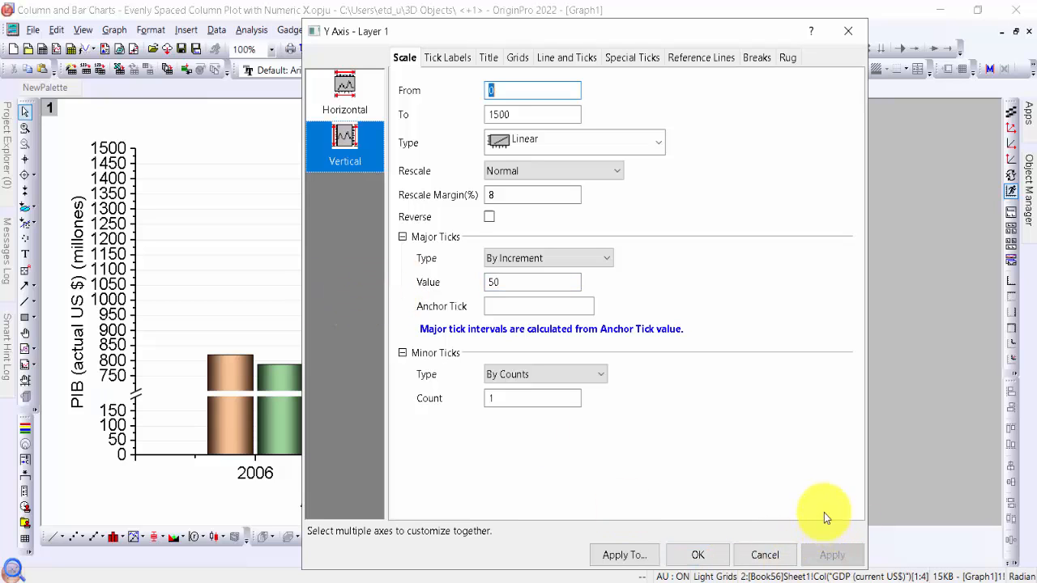
click(785, 371)
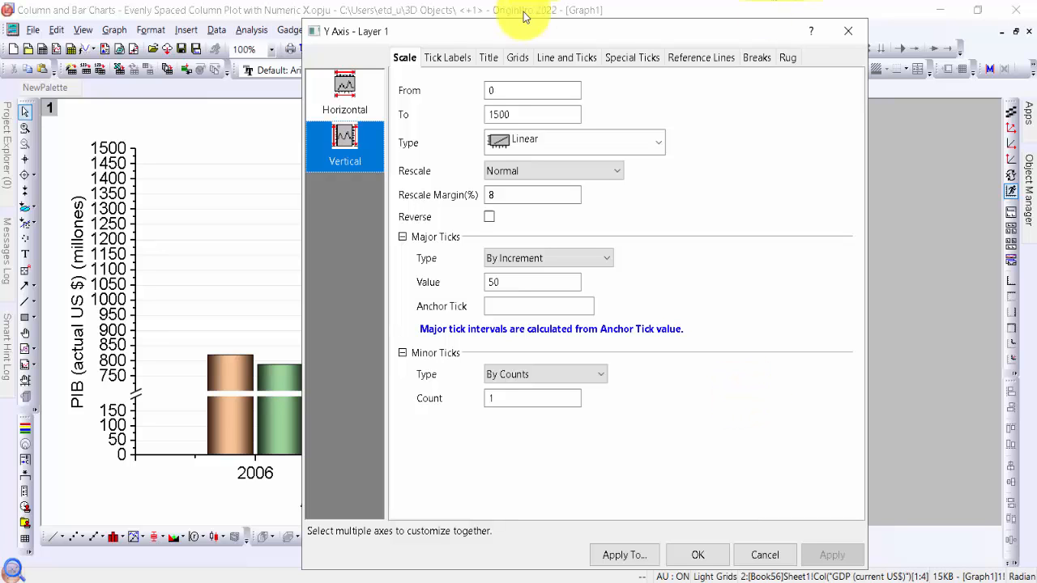
- Move the axis dialog clear of the chart, set the major tick increment back to 100 and apply
drag(525, 25, 689, 13)
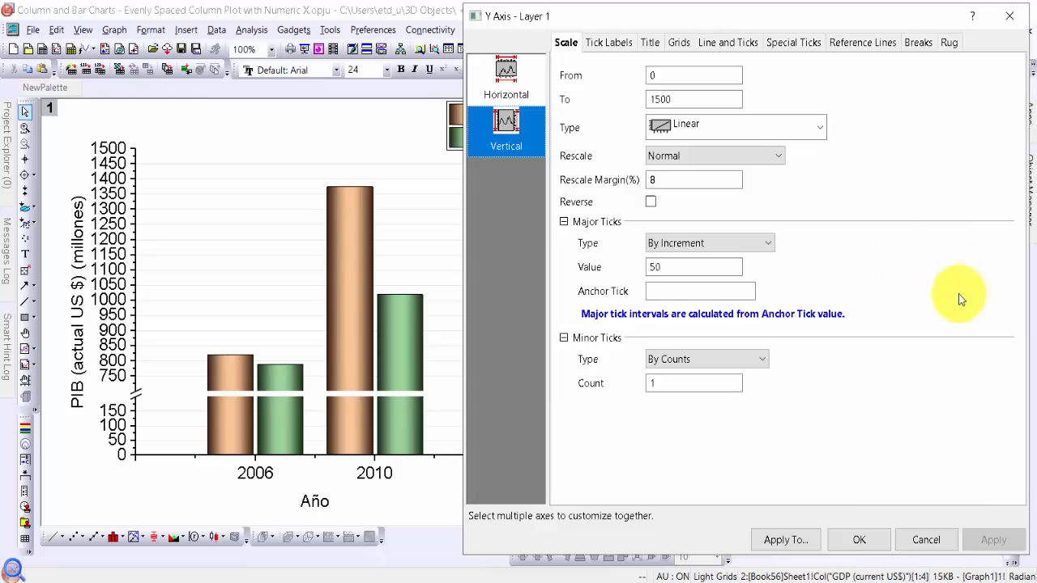
double_click(725, 269)
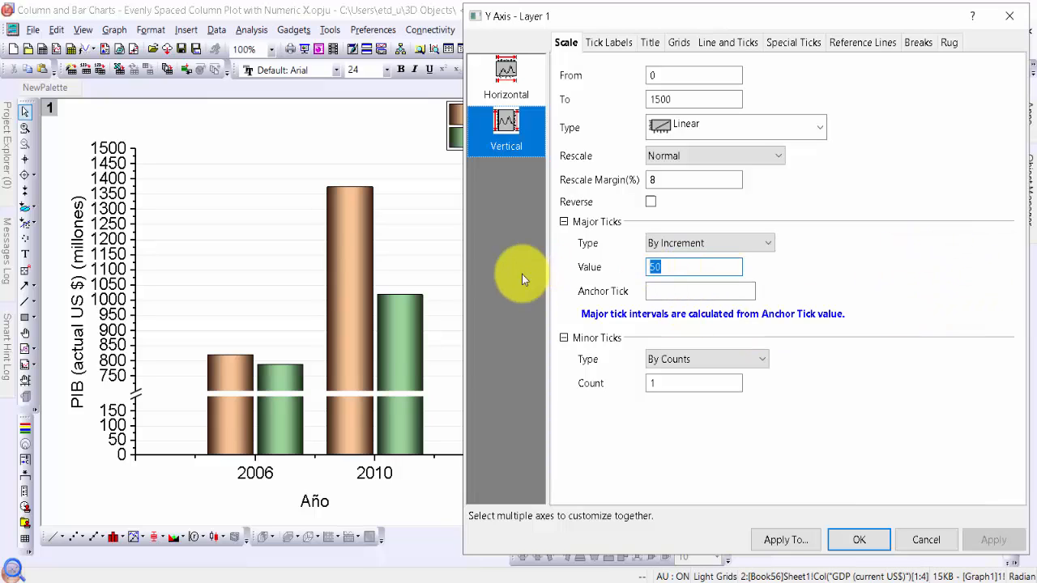
text(100)
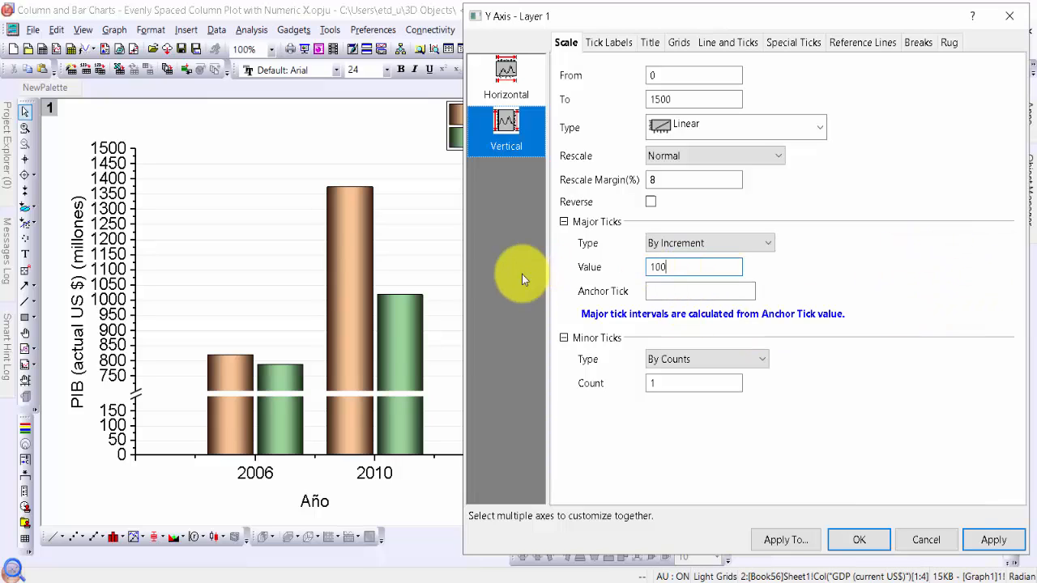
click(982, 547)
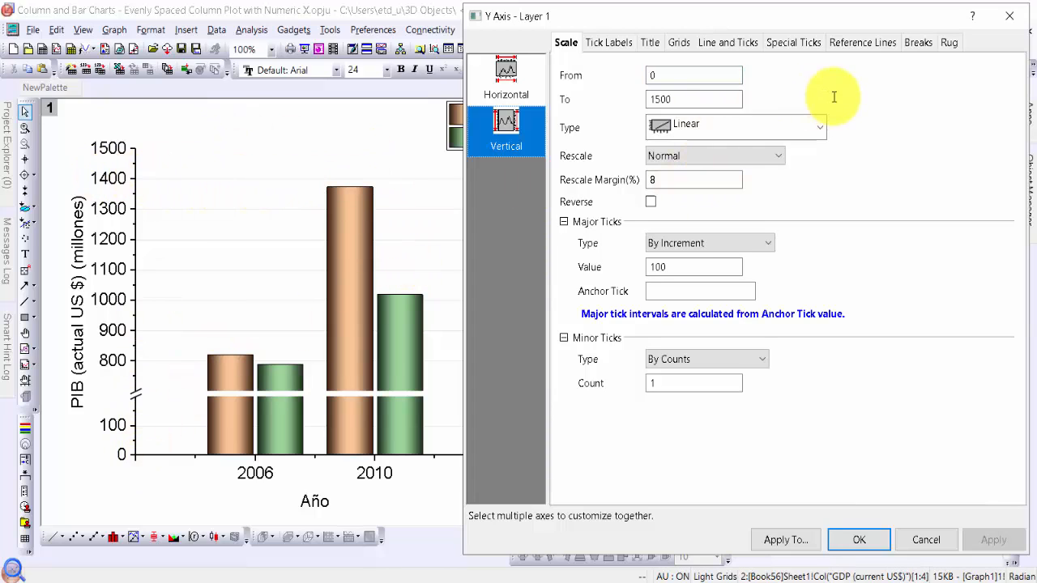
- Set the vertical axis scale to end at 1400, apply it and confirm the Y axis settings
click(672, 101)
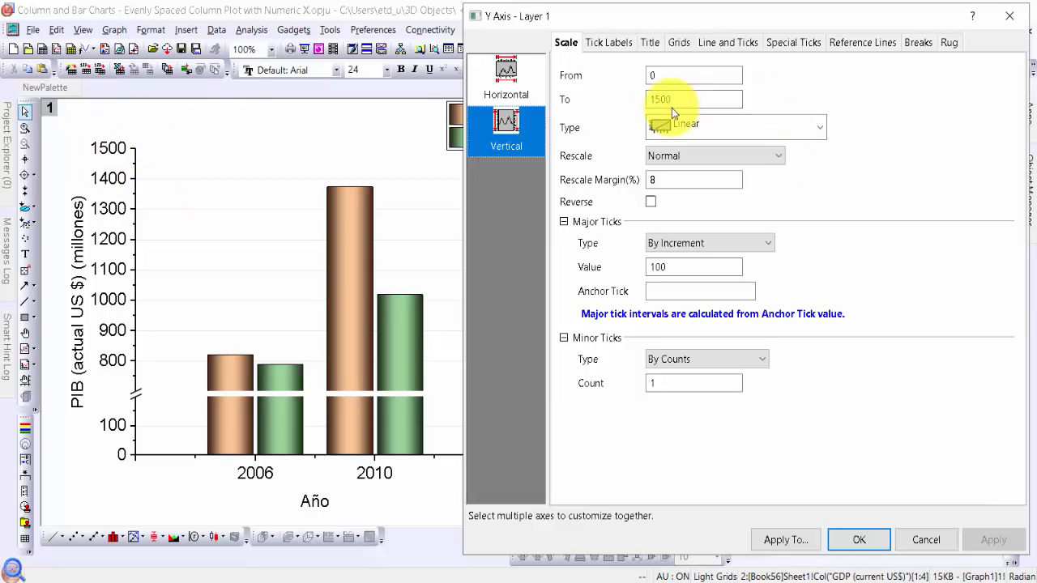
double_click(672, 100)
text(1400)
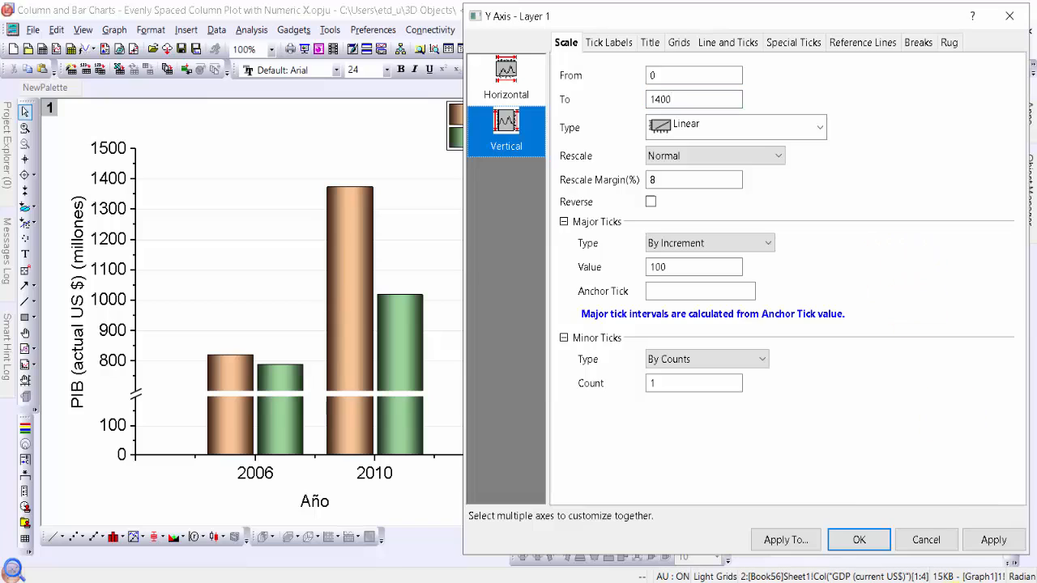
click(995, 540)
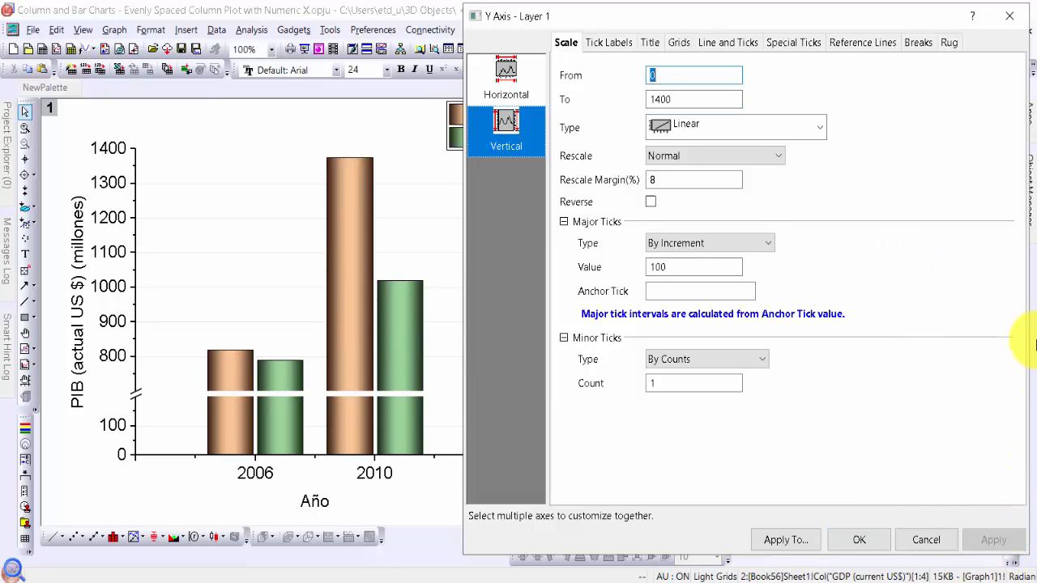
click(973, 272)
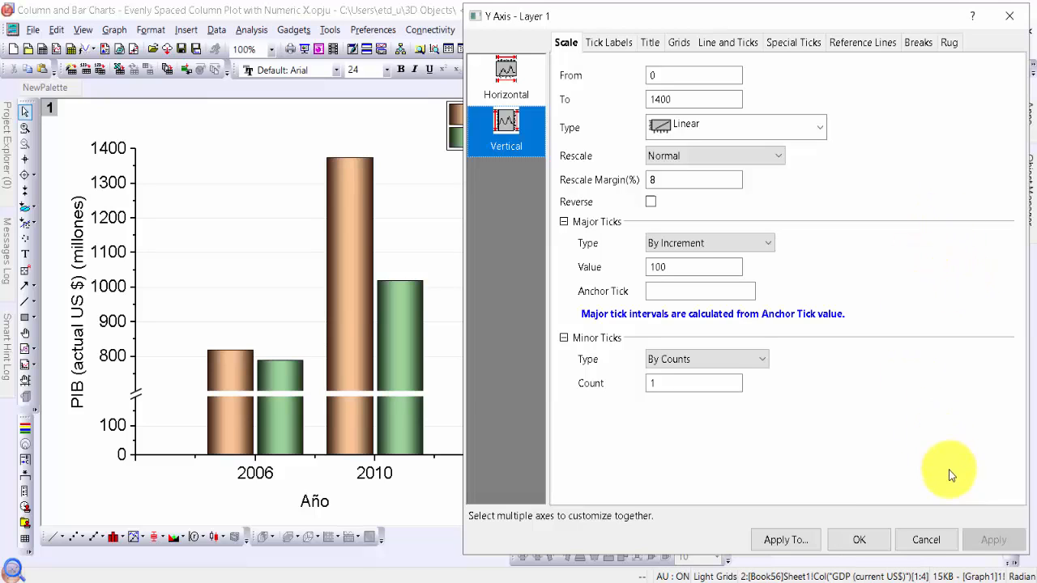
click(858, 540)
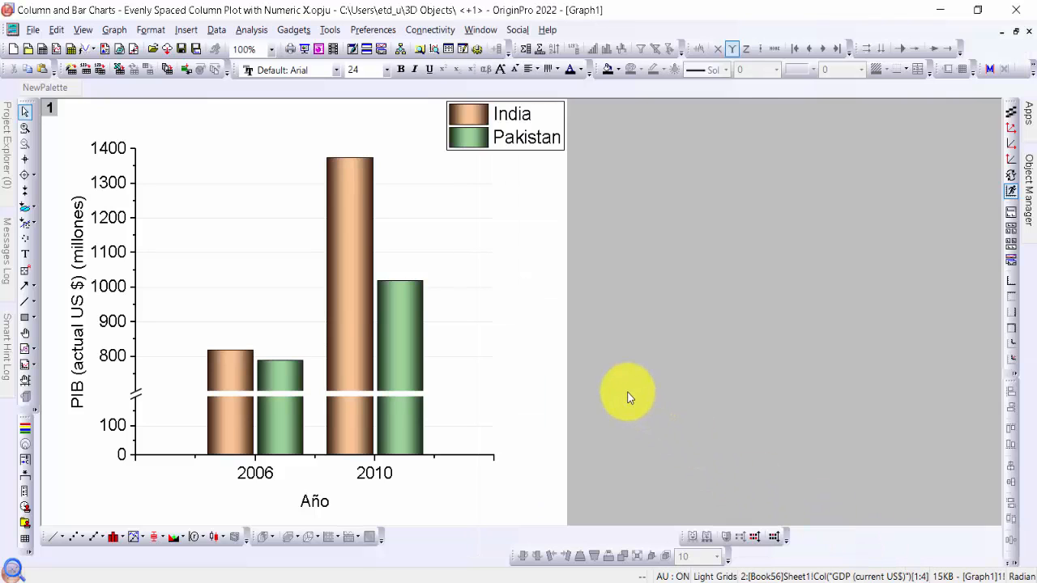